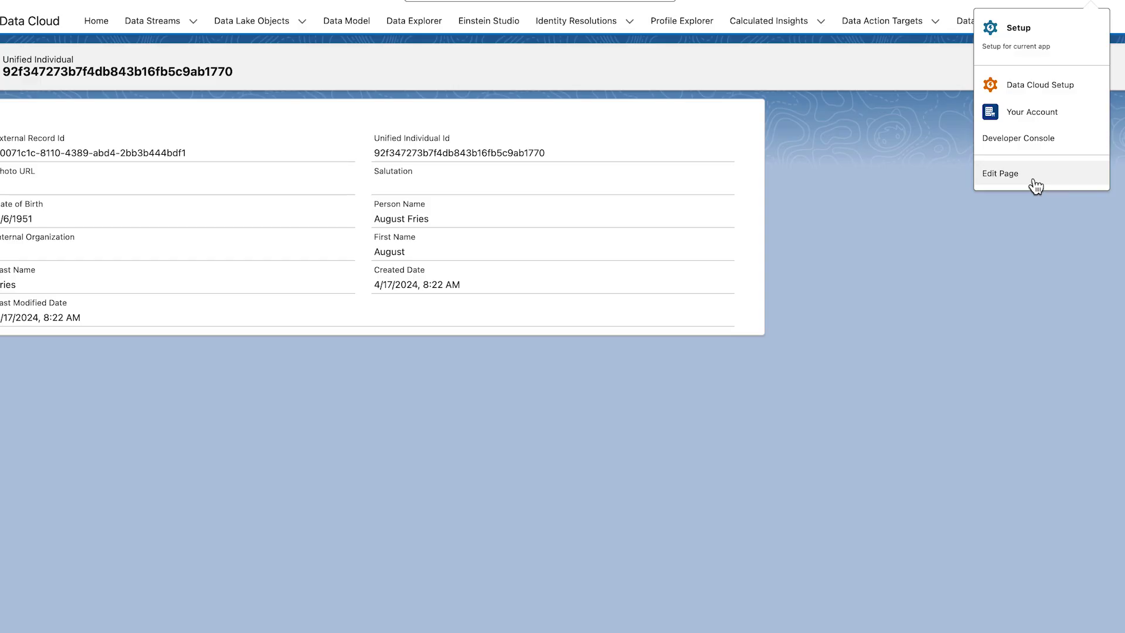
- Open the Unified Individual record page (CDPDefaultRecordPage) in Lightning App Builder
click(1035, 183)
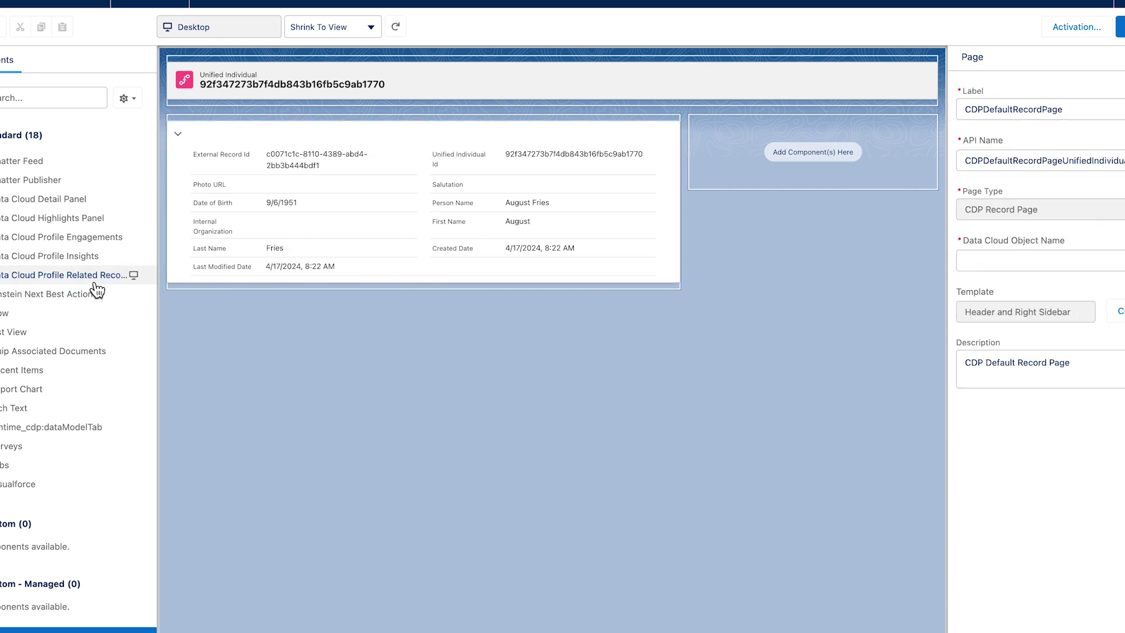
- Add a Data Cloud Profile Related Records component with default data space, Unified Individual, Unified Link Individual and Individual
drag(97, 289, 297, 263)
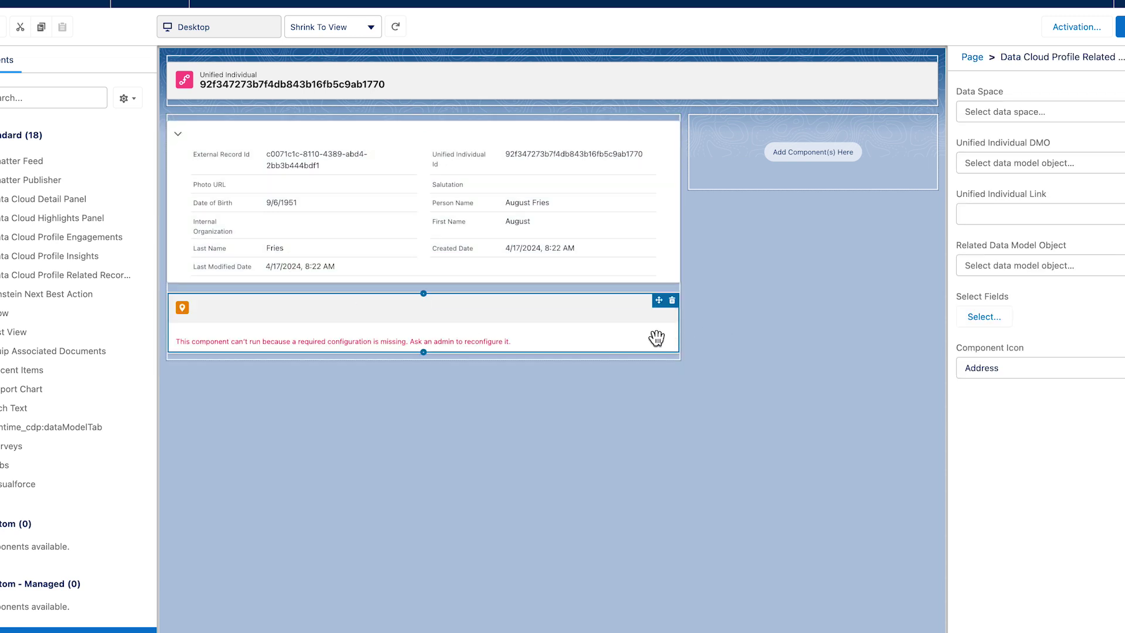
click(1116, 114)
click(1097, 143)
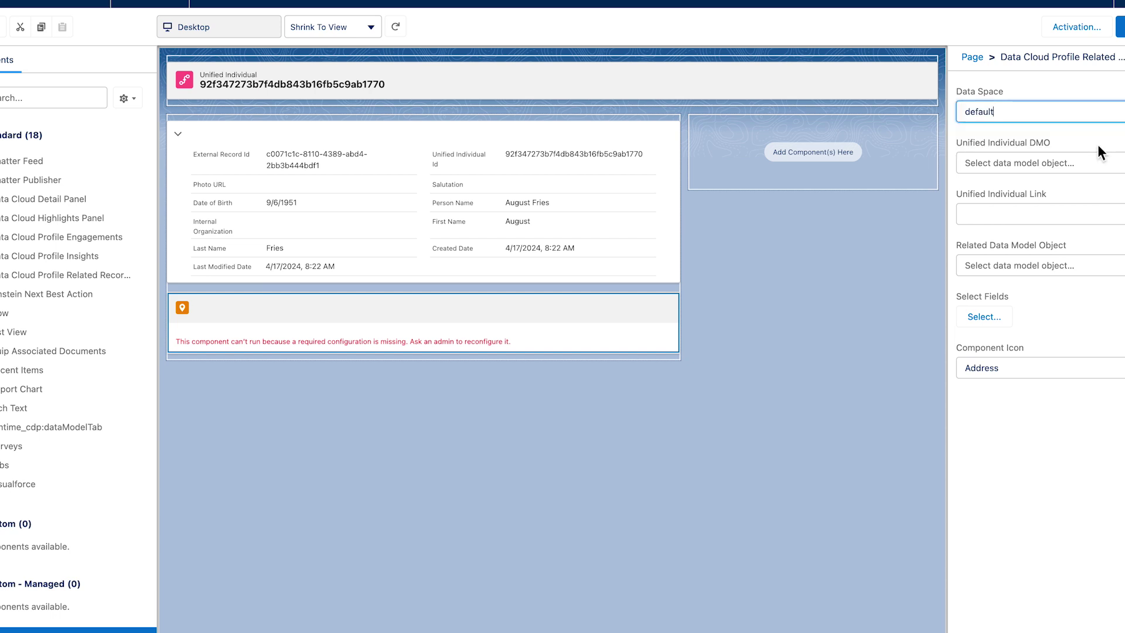
click(1087, 169)
click(1073, 196)
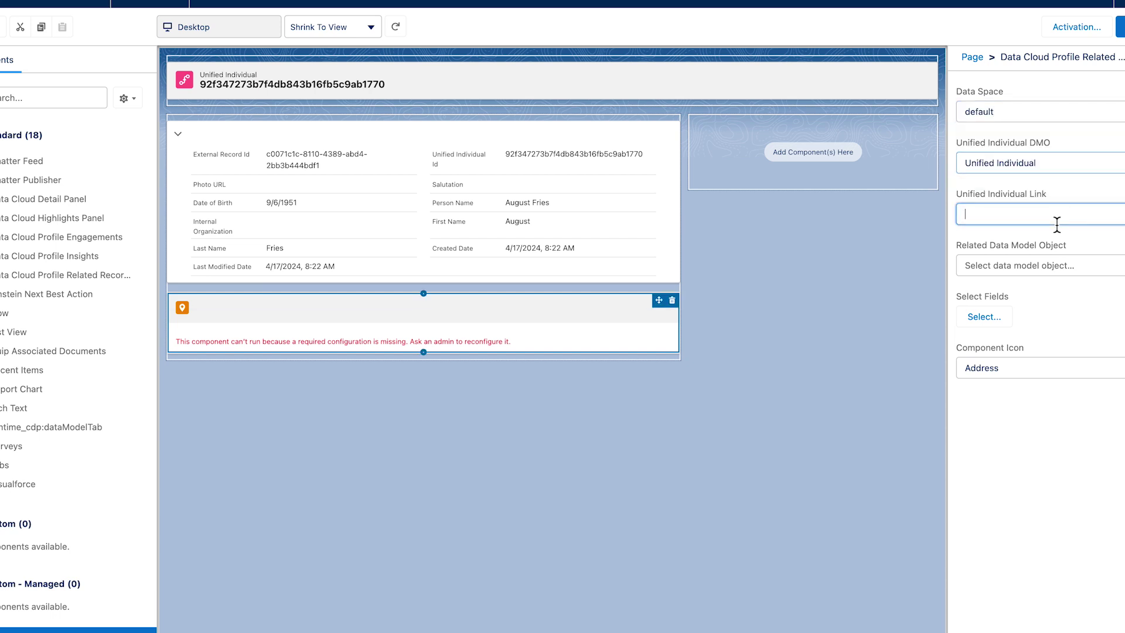
click(1058, 217)
click(1062, 252)
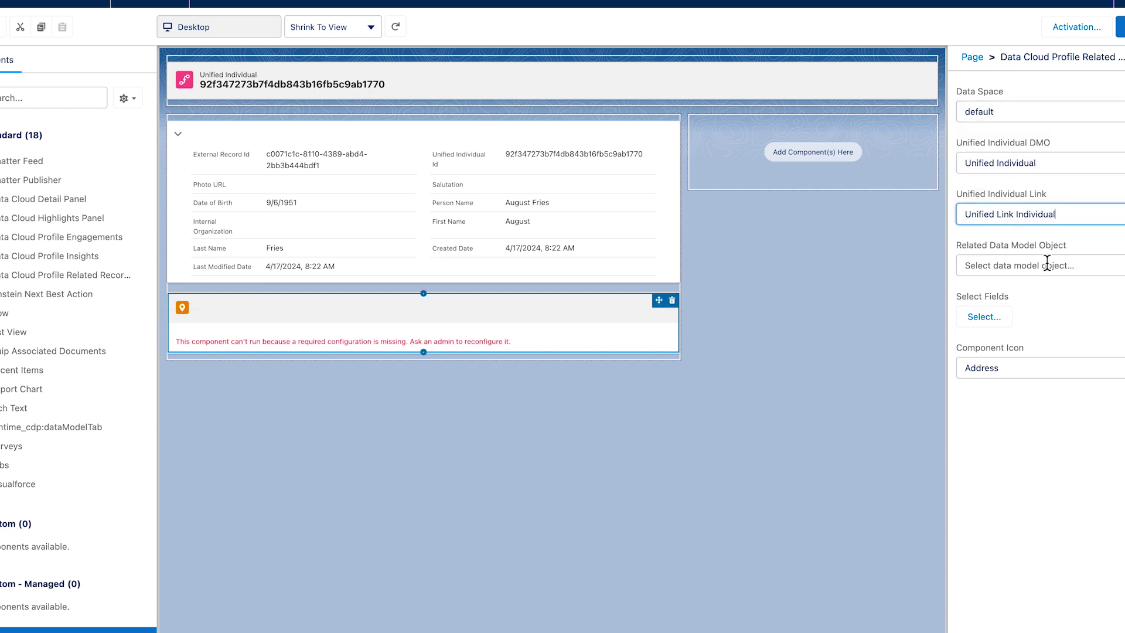
click(1048, 265)
click(1057, 304)
- Display Data Source Object, External Record Id, First Name, Last Name and Date of Birth in the component
click(991, 324)
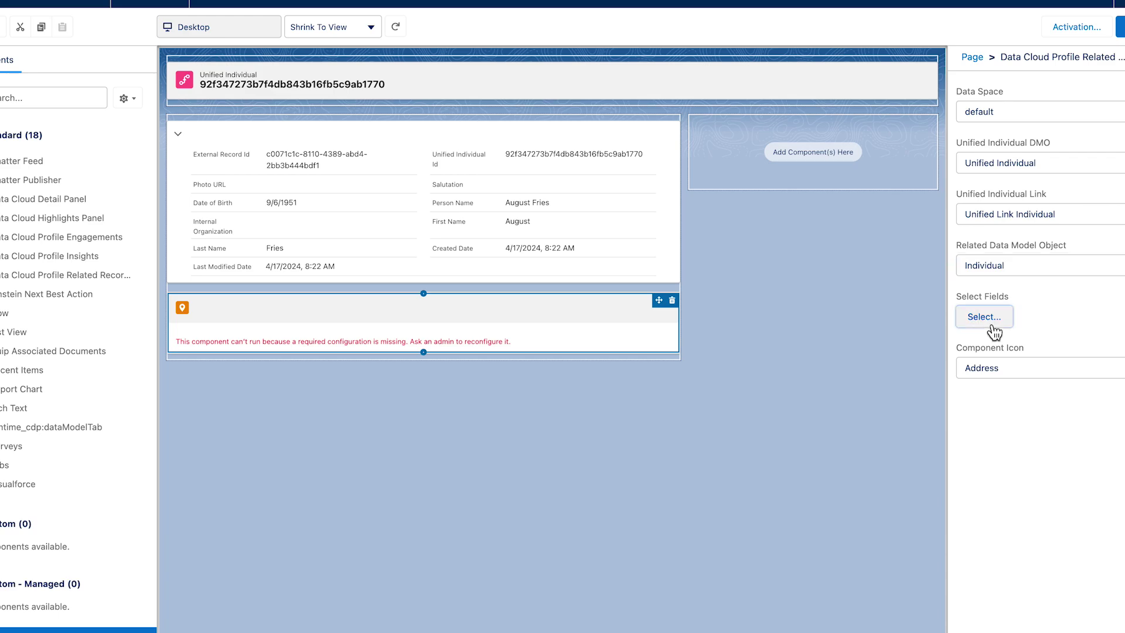
click(485, 327)
click(550, 273)
click(498, 345)
click(550, 273)
click(474, 349)
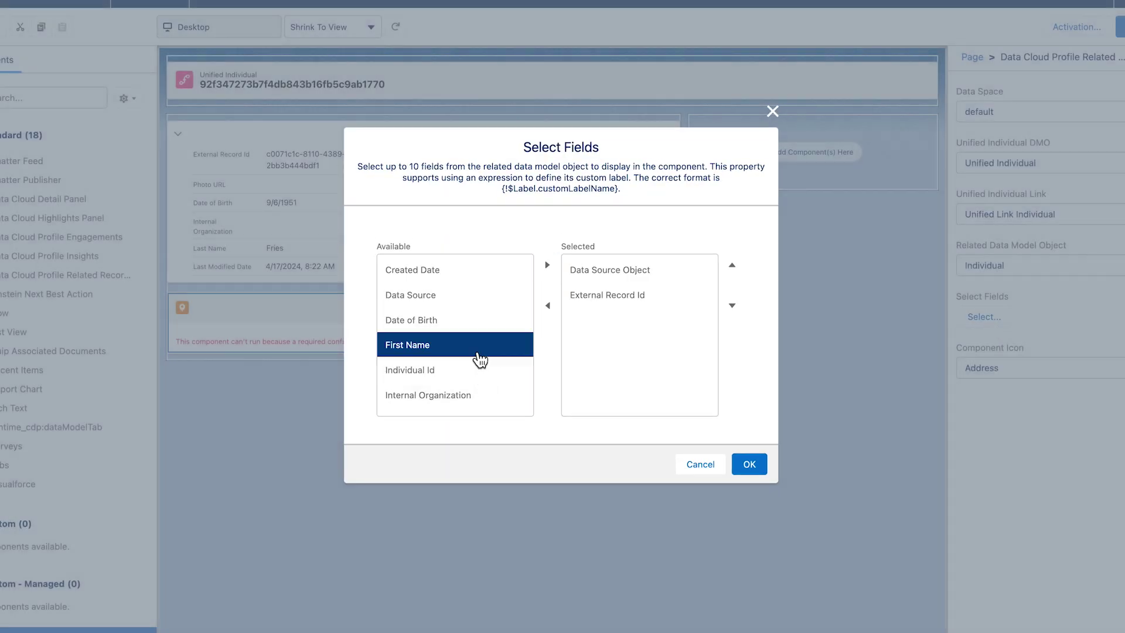
click(555, 275)
scroll(530, 319, down, 3)
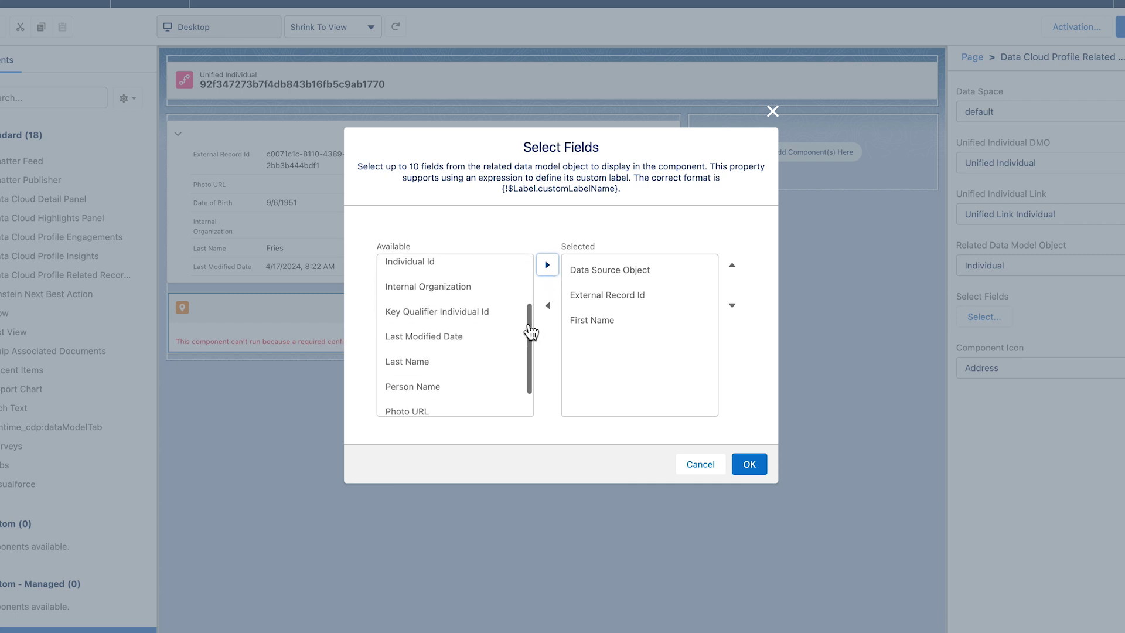
click(464, 362)
click(550, 273)
scroll(485, 314, up, 3)
click(485, 320)
click(548, 271)
click(753, 466)
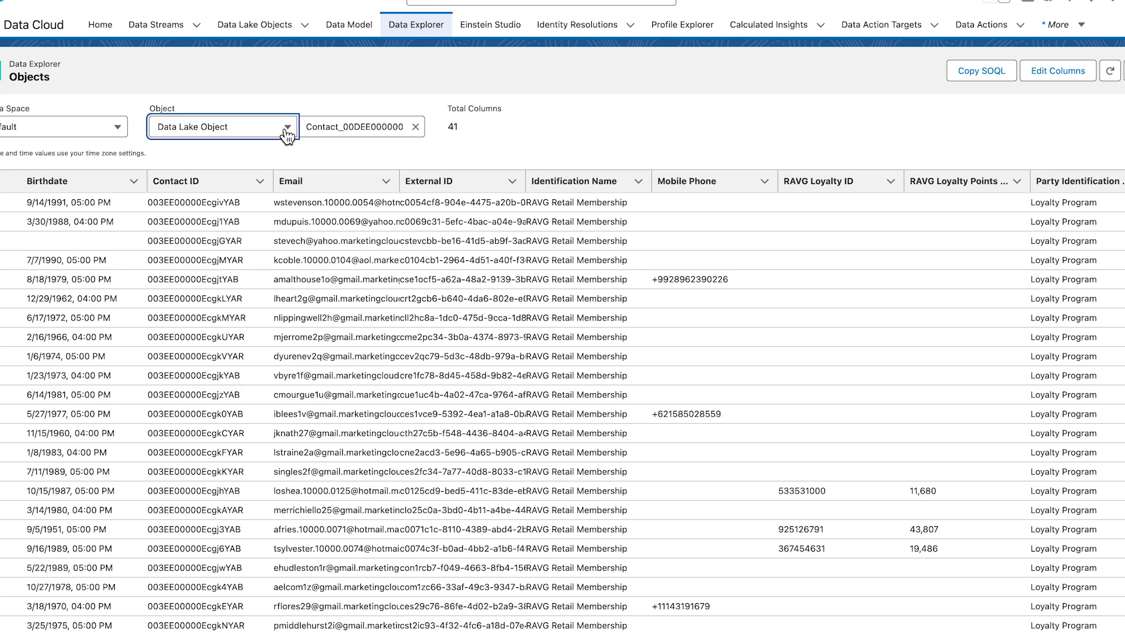
- Browse the Individual data model object in Data Explorer
click(287, 136)
click(246, 179)
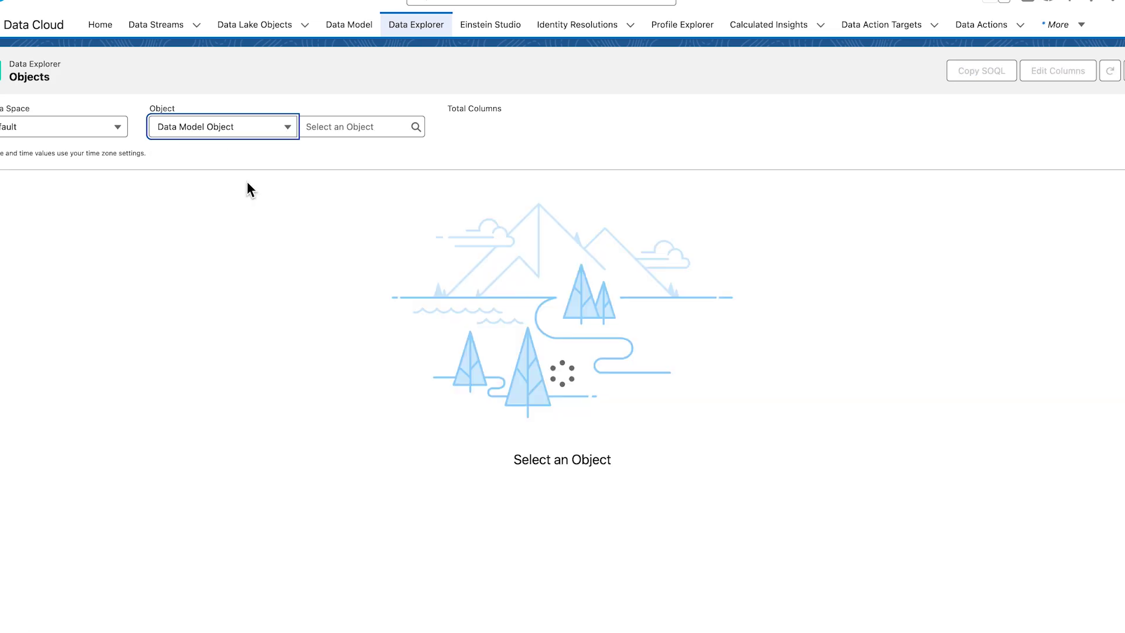
click(378, 133)
scroll(373, 252, down, 5)
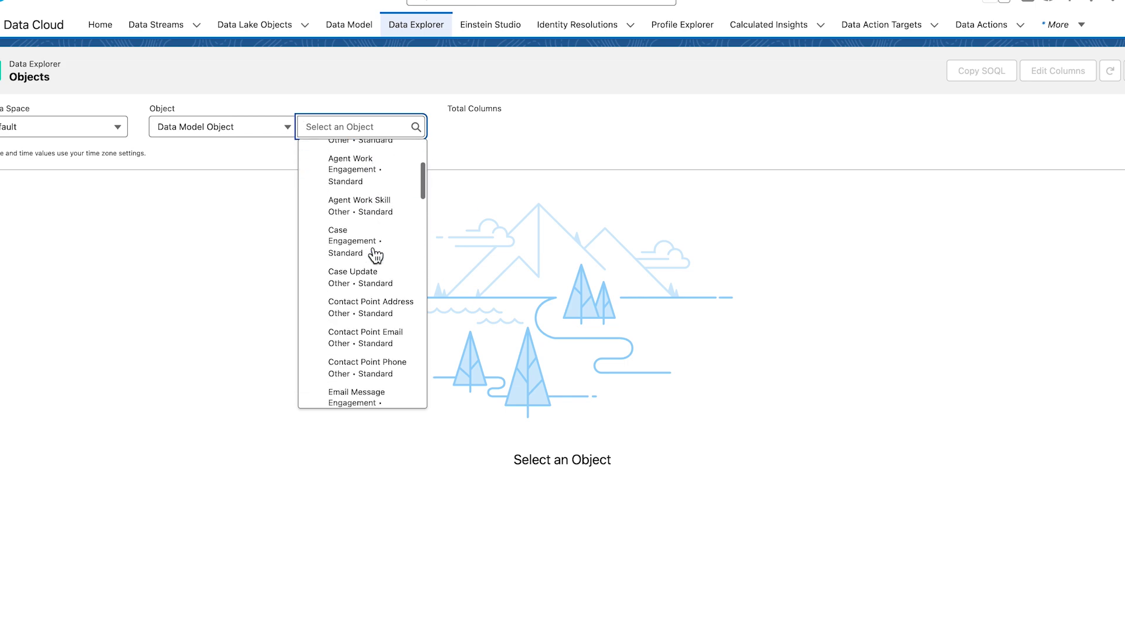
scroll(375, 256, down, 2)
click(375, 294)
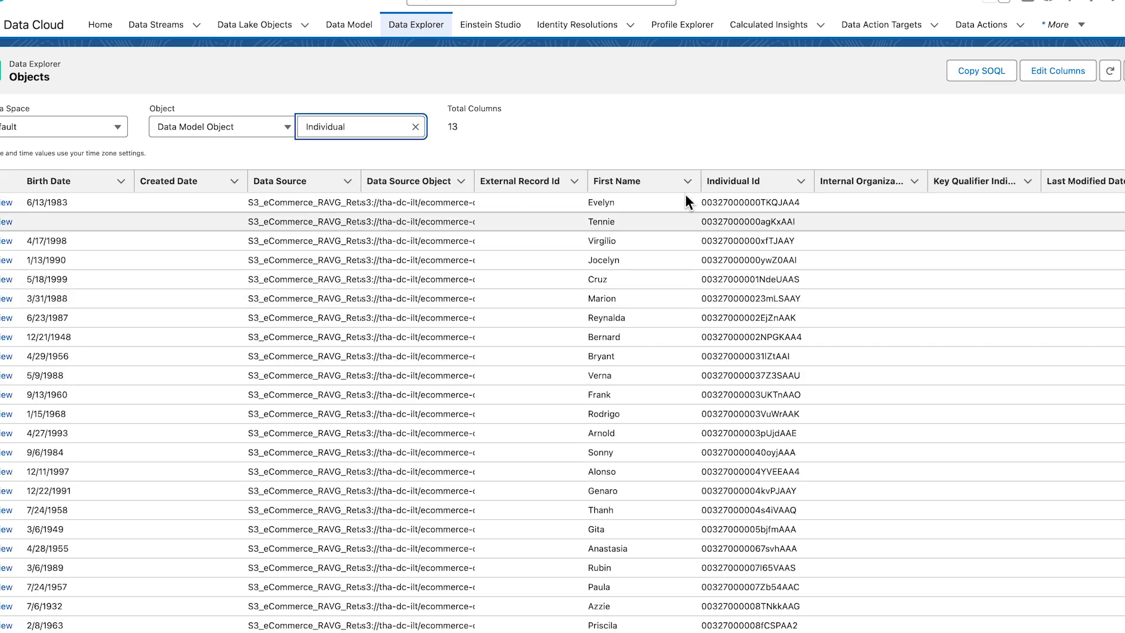
- Remove the Data Source Object and Key Qualifier Individual Id columns, then sort by Birth Date
click(1058, 71)
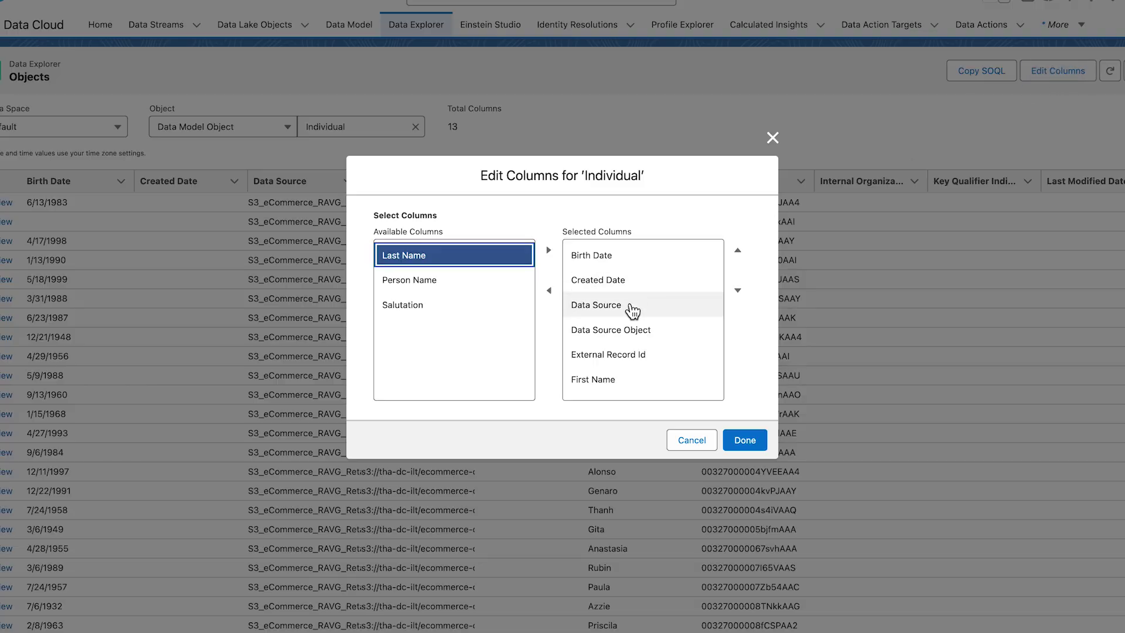
click(635, 331)
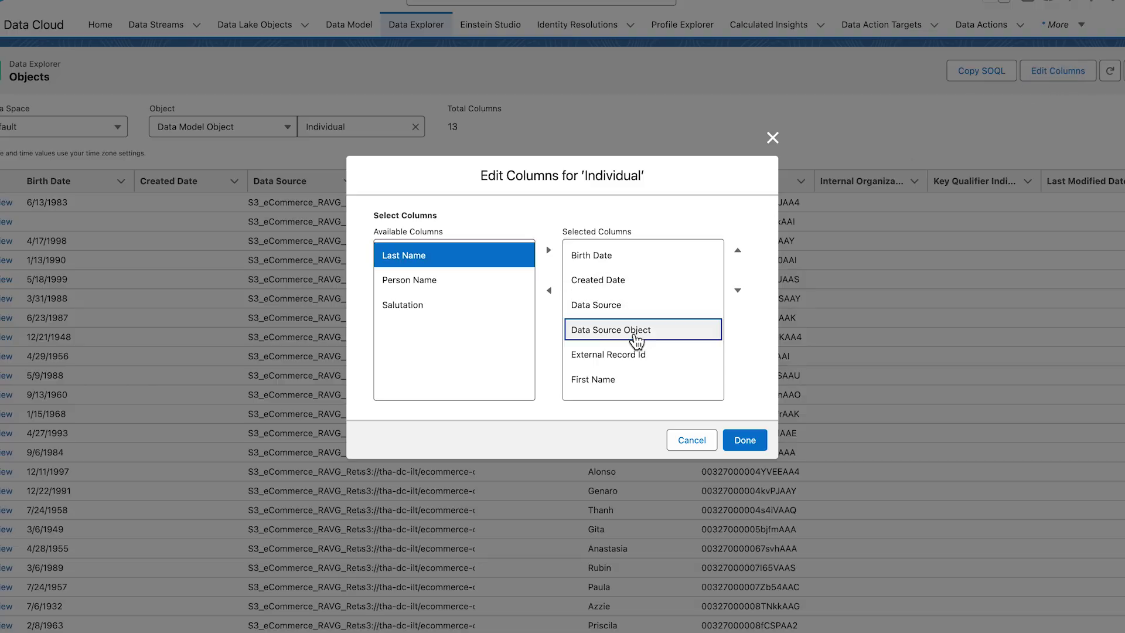
click(548, 290)
scroll(671, 365, down, 2)
click(668, 384)
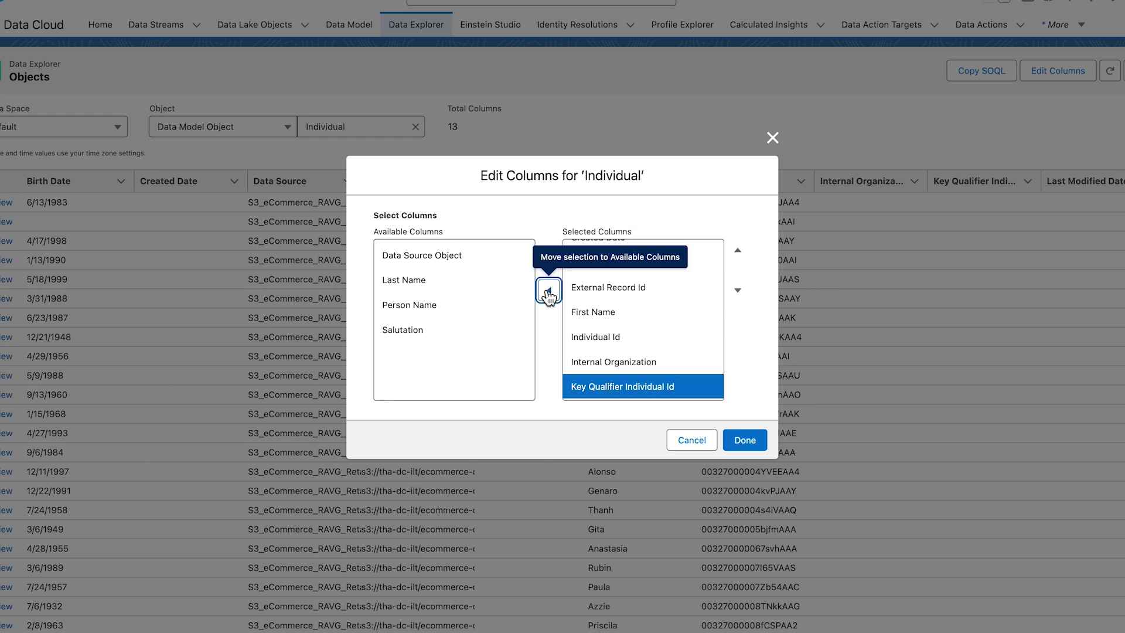
click(548, 290)
scroll(701, 361, down, 1)
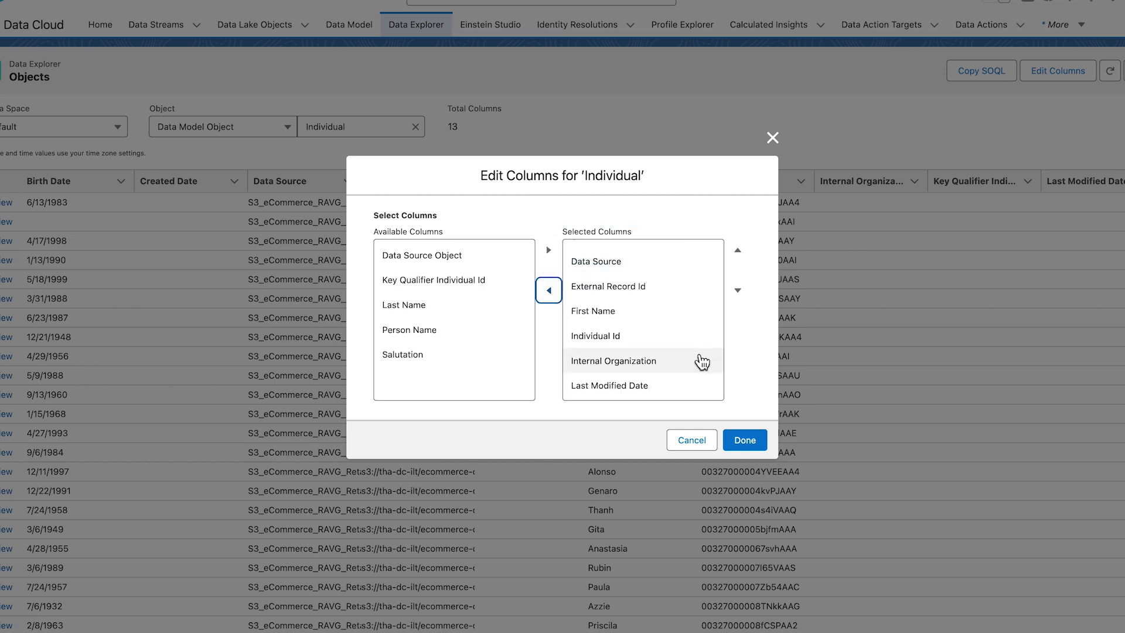
click(753, 445)
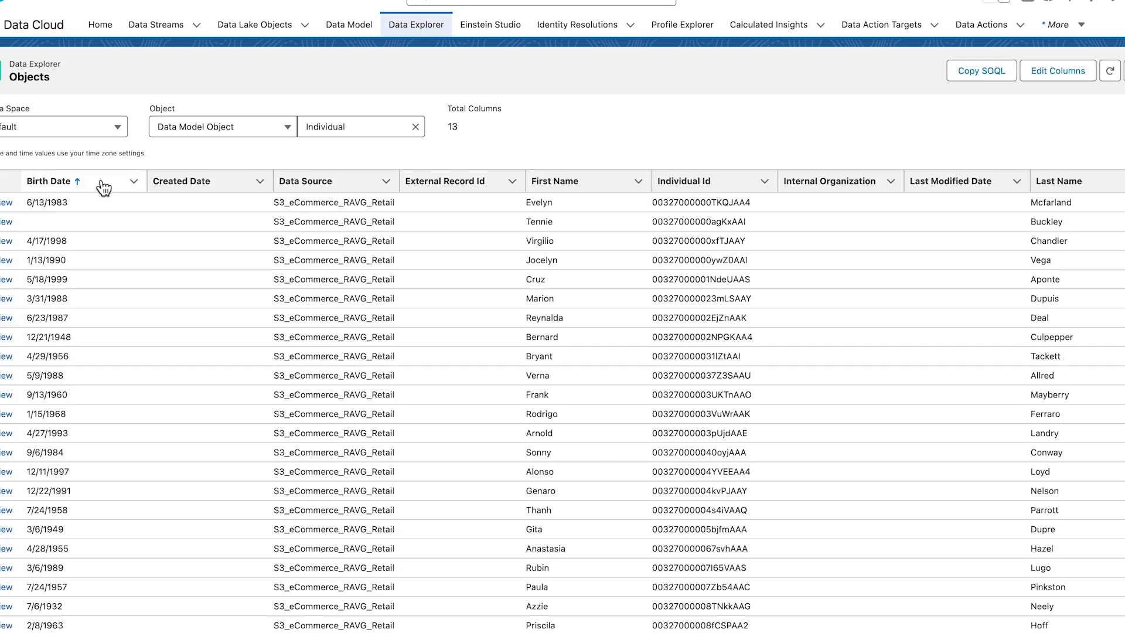
click(80, 188)
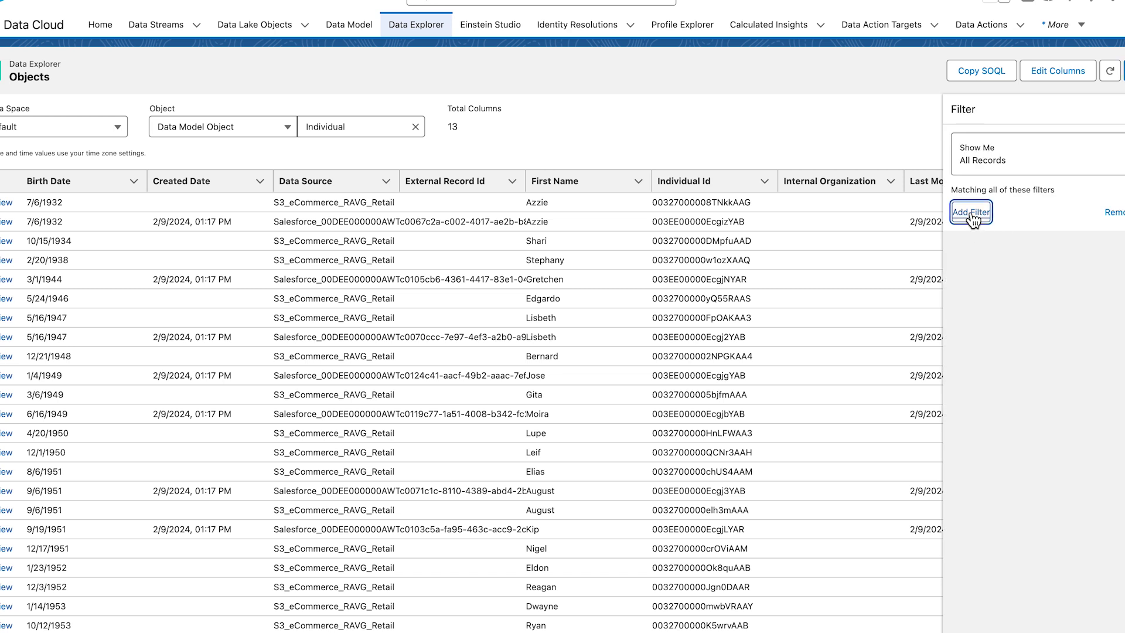
- Filter Individual records to First Name equals the first person's first name and apply it
click(972, 216)
click(918, 252)
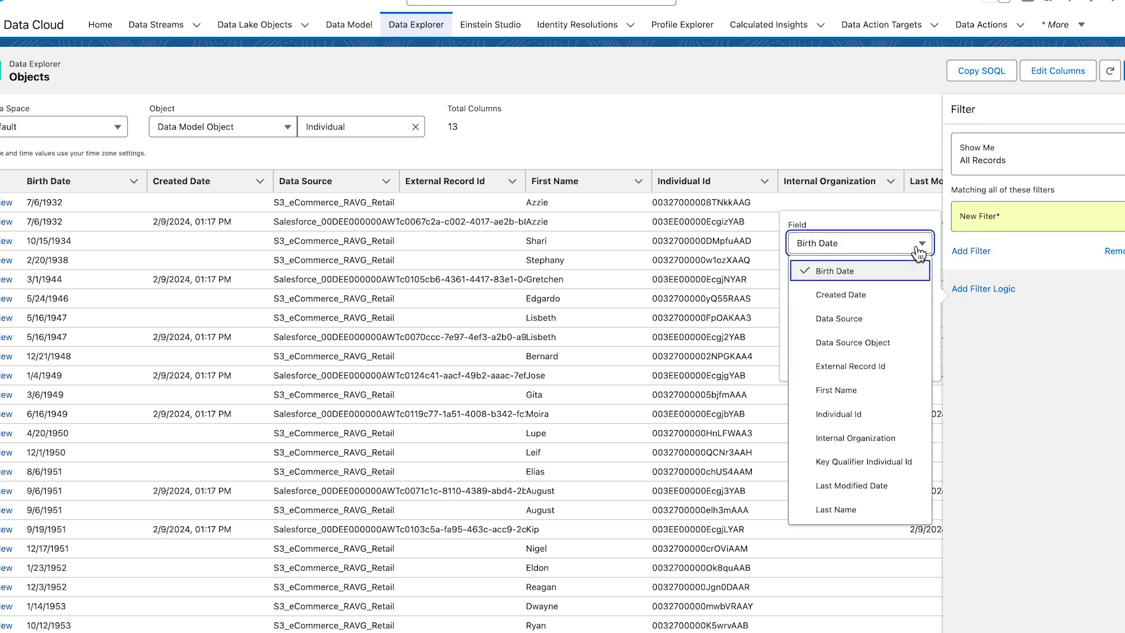
click(836, 389)
click(916, 298)
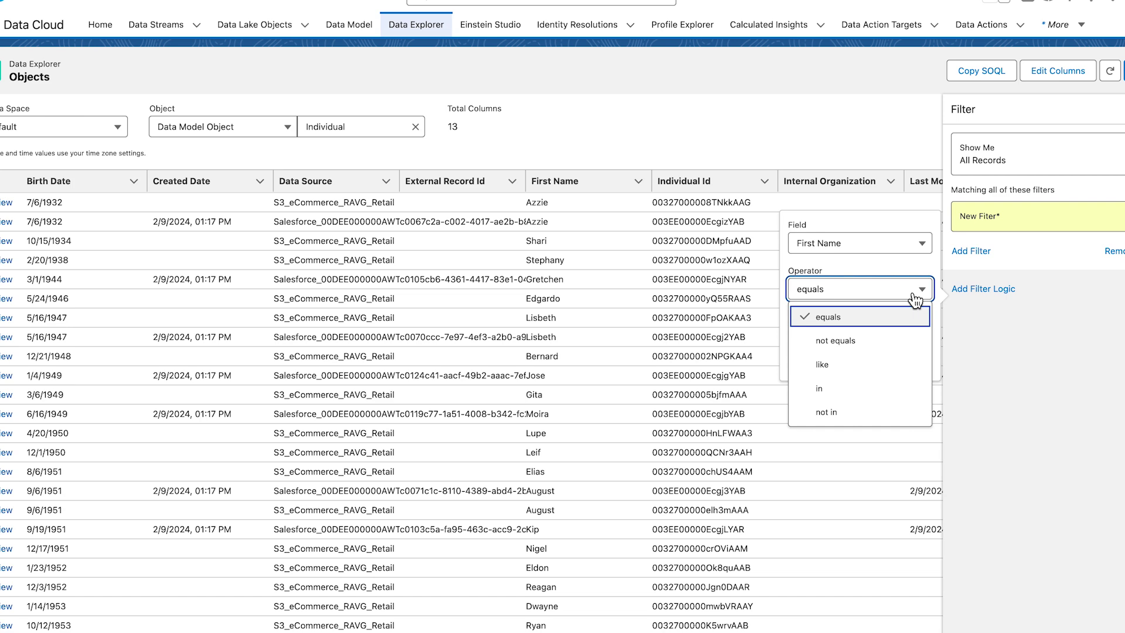
scroll(820, 381, down, 1)
click(826, 306)
click(872, 321)
text(Azzie)
click(905, 354)
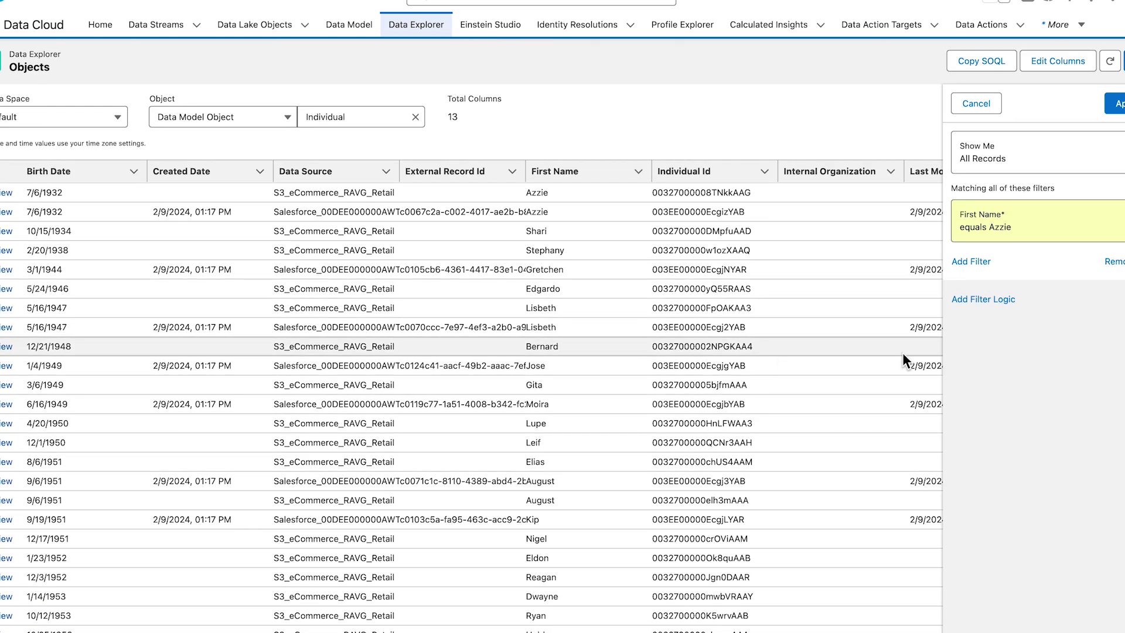
click(1115, 103)
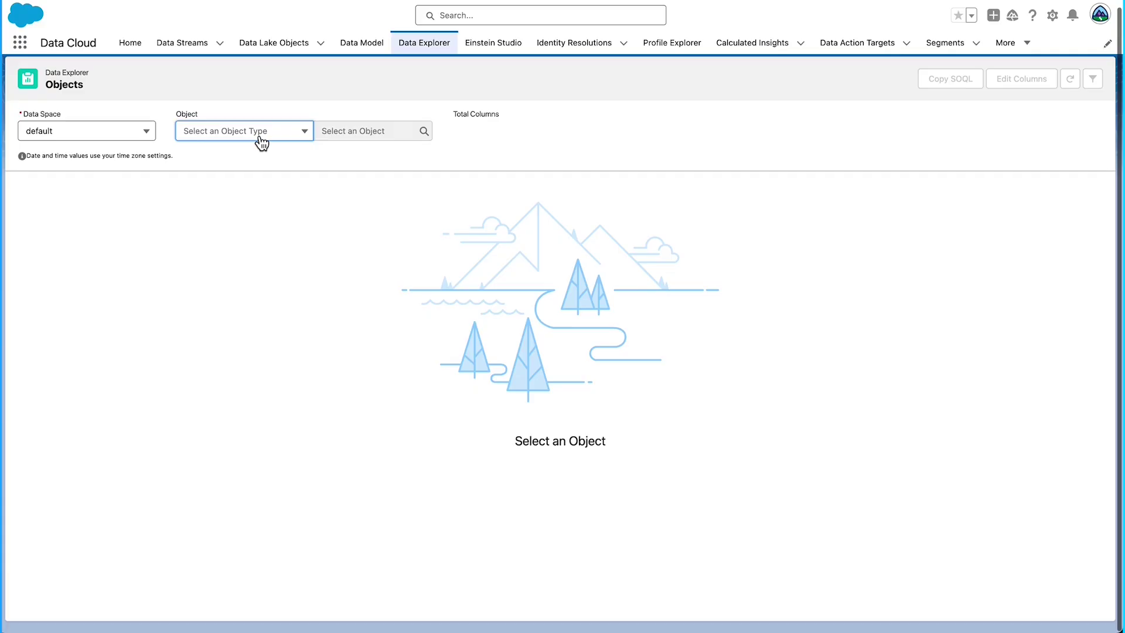
- Load the Activation Audience - Audiences_RAVG_Retail data model object records
click(262, 138)
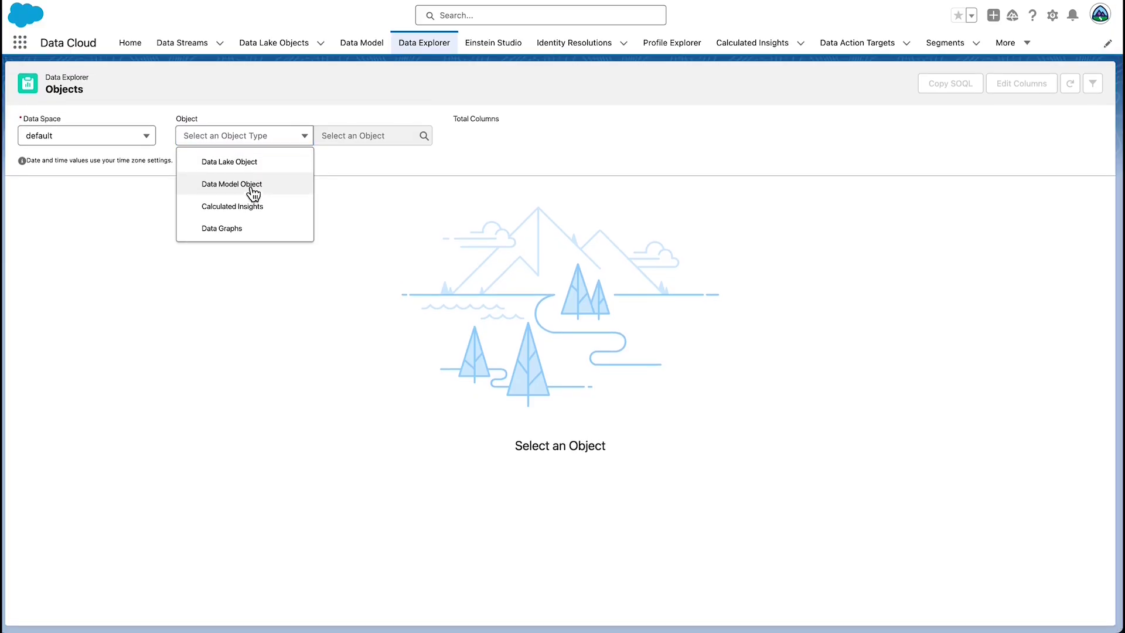
click(248, 184)
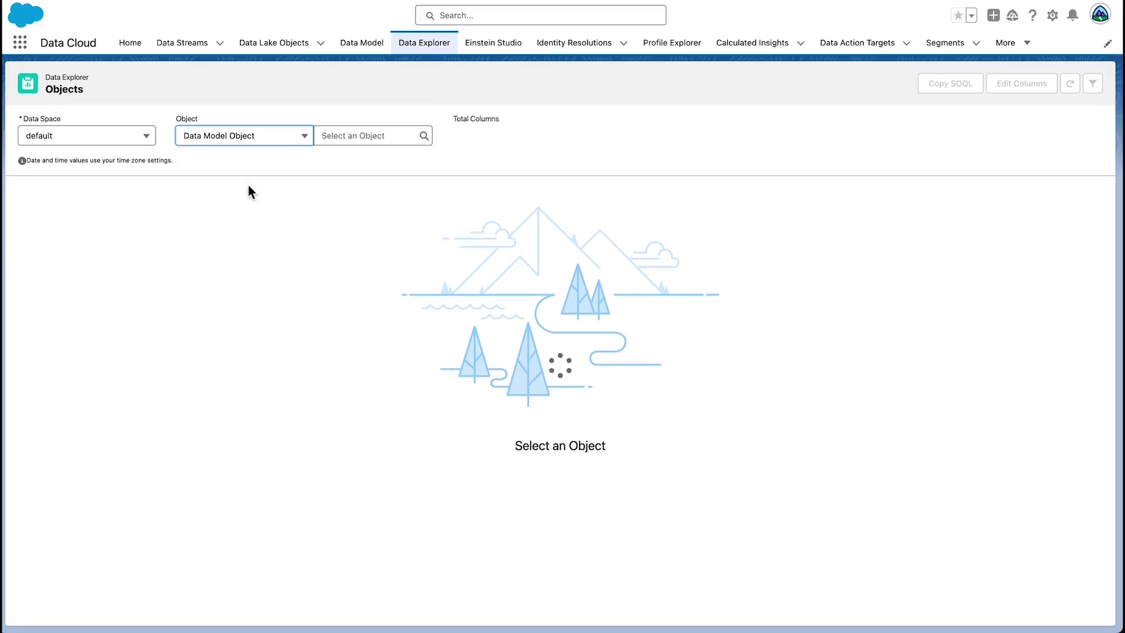
click(375, 140)
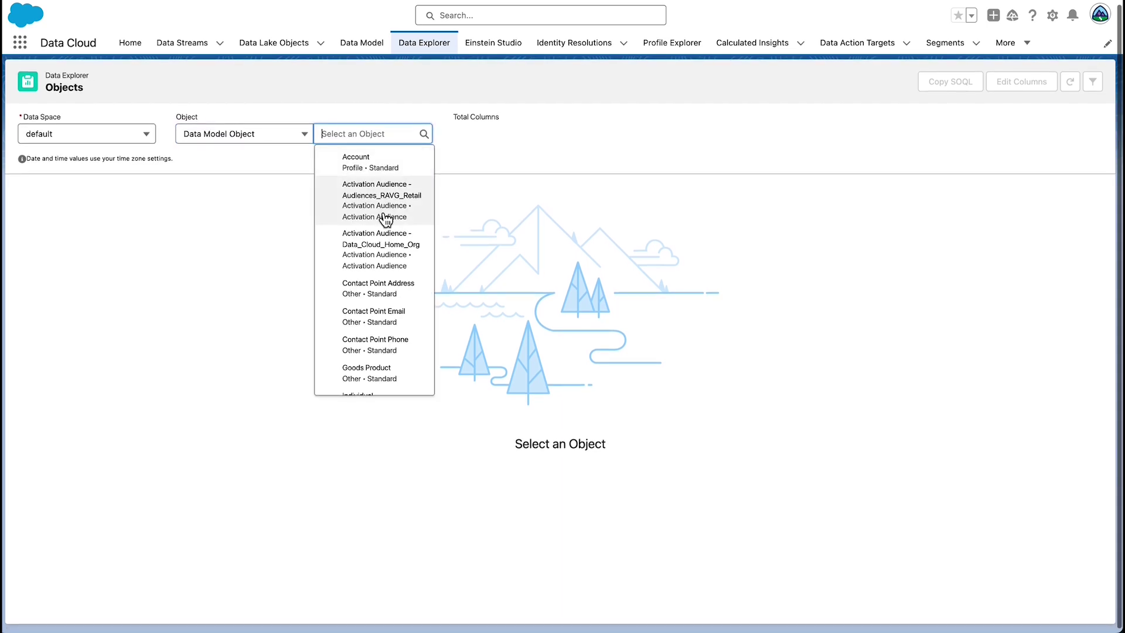
click(383, 216)
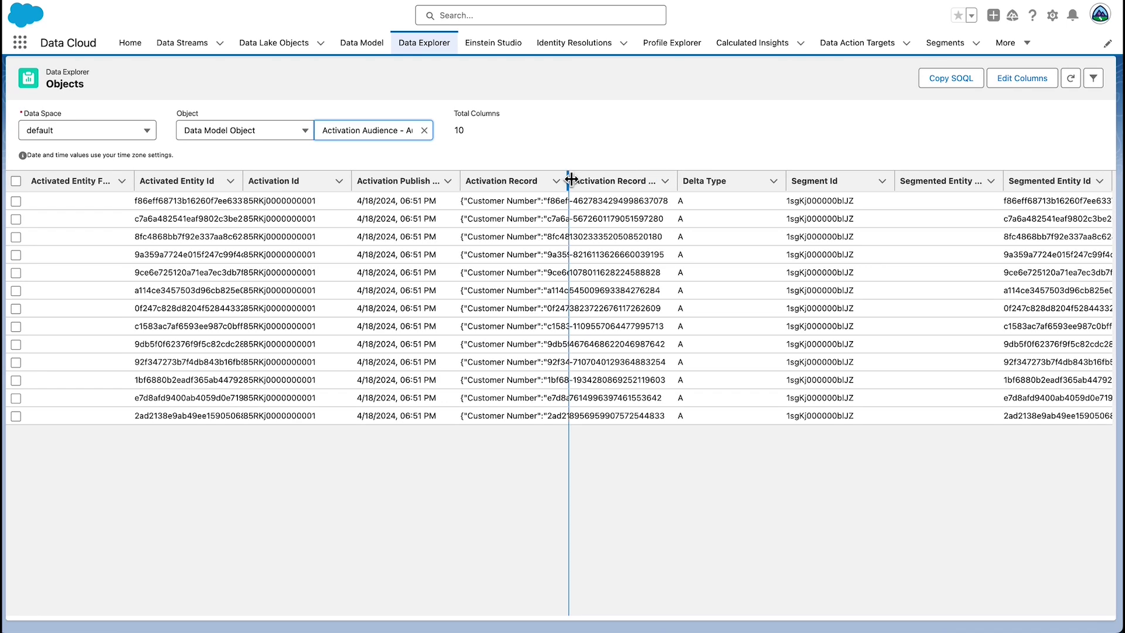
- Widen the Activation Record column to reveal the full JSON, then clear the object selection
drag(571, 179, 793, 183)
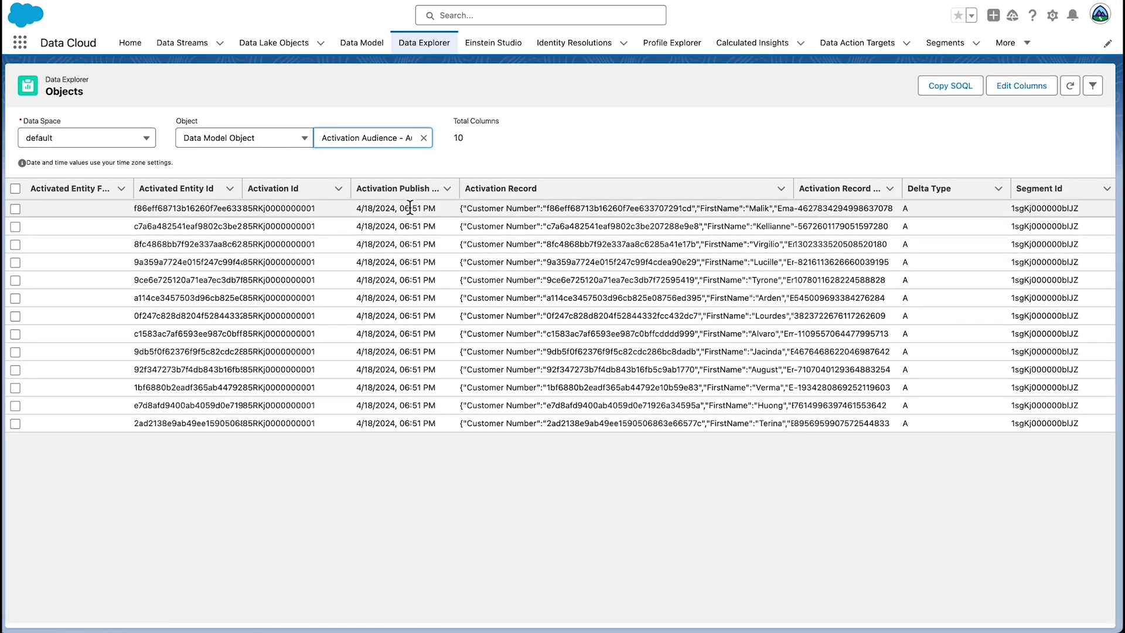
scroll(951, 214, right, 1)
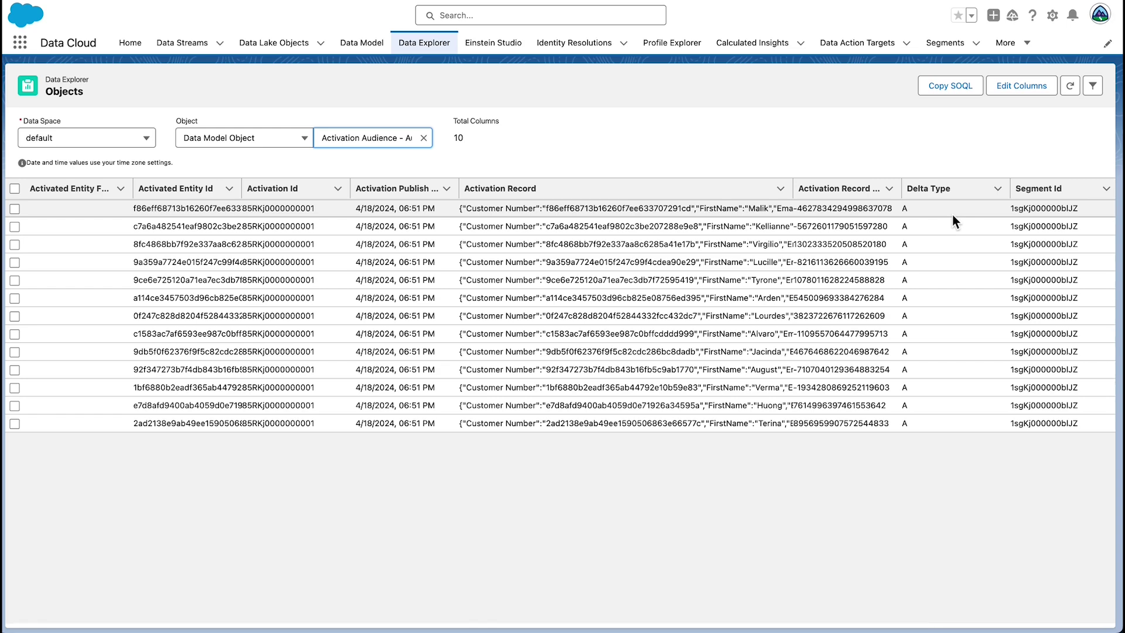
scroll(390, 224, right, 1)
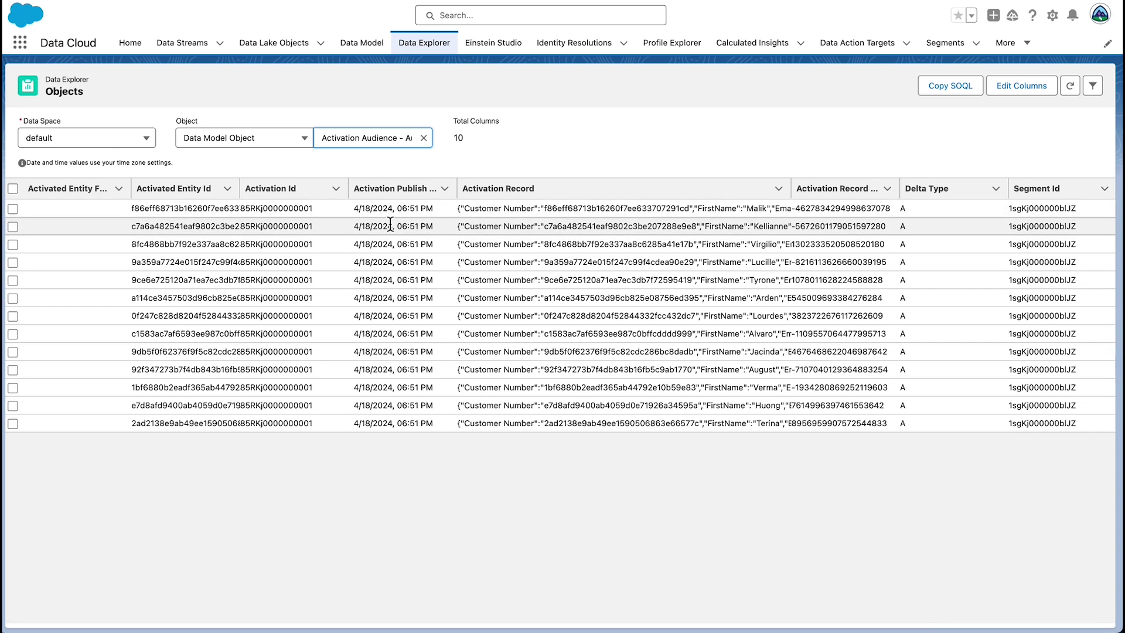
scroll(347, 451, left, 1)
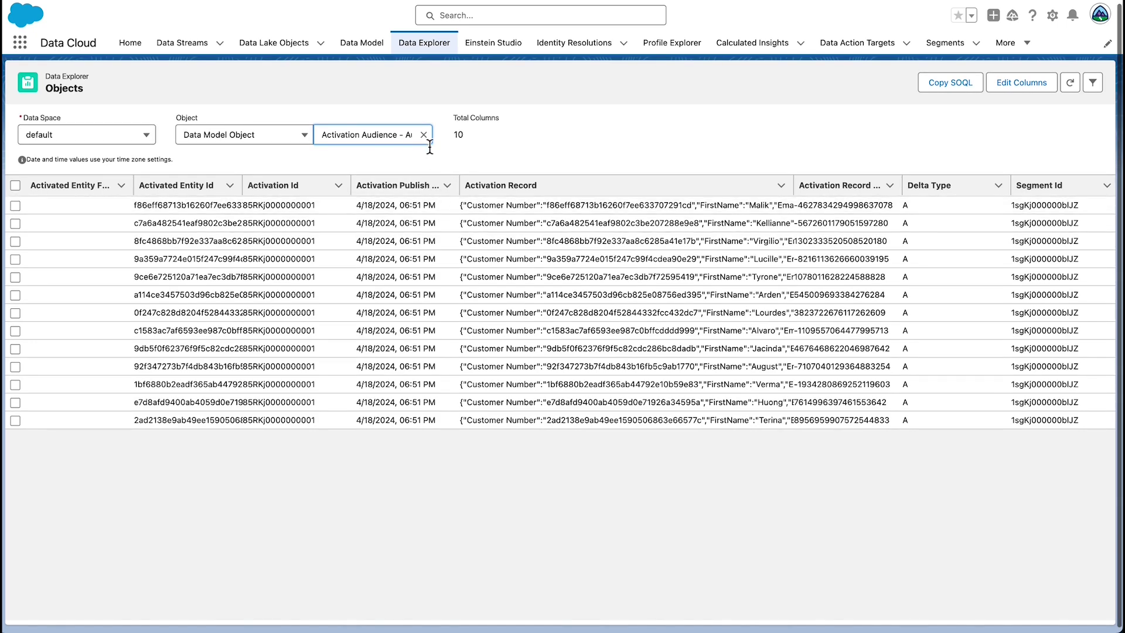
click(424, 138)
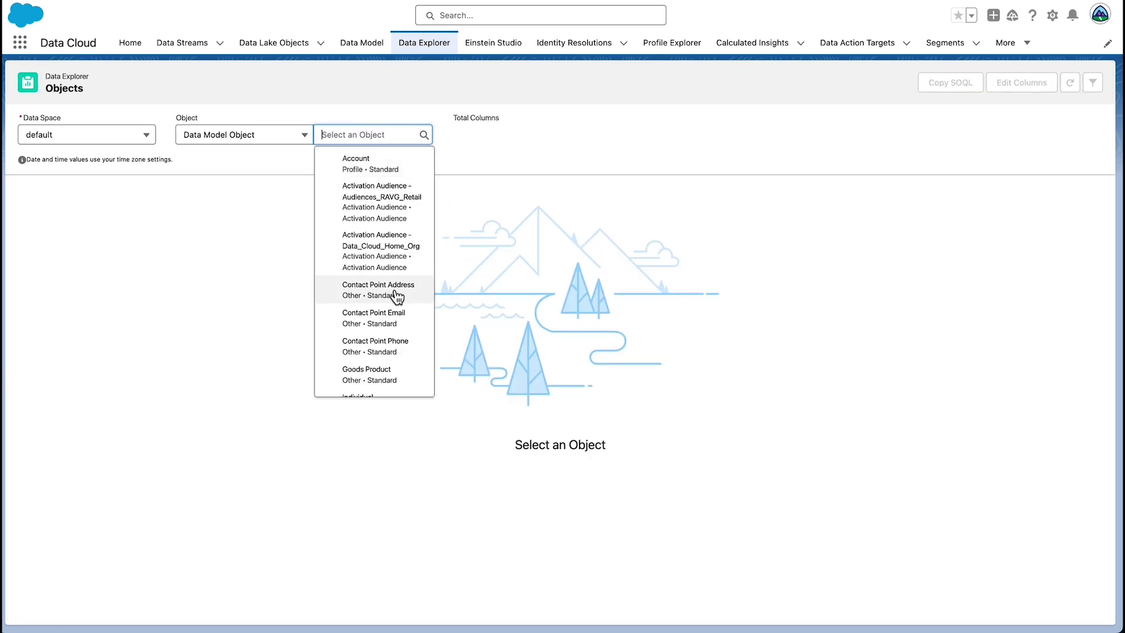
- Review the Unified Individual - Latest segment membership records, then clear the object
scroll(396, 296, down, 5)
scroll(397, 296, down, 3)
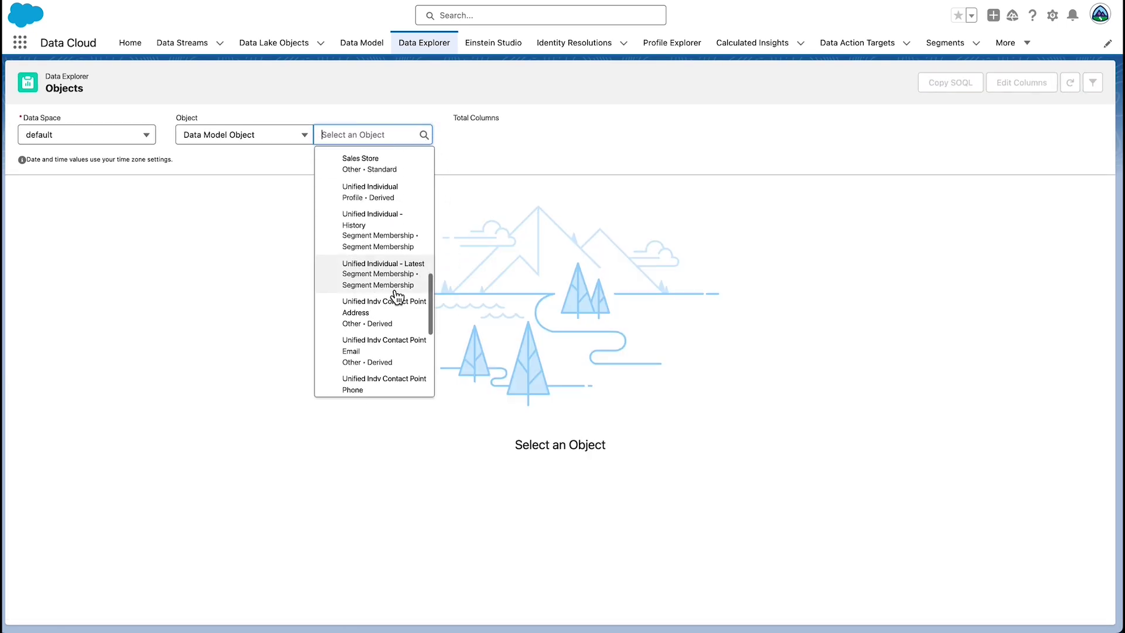
click(394, 290)
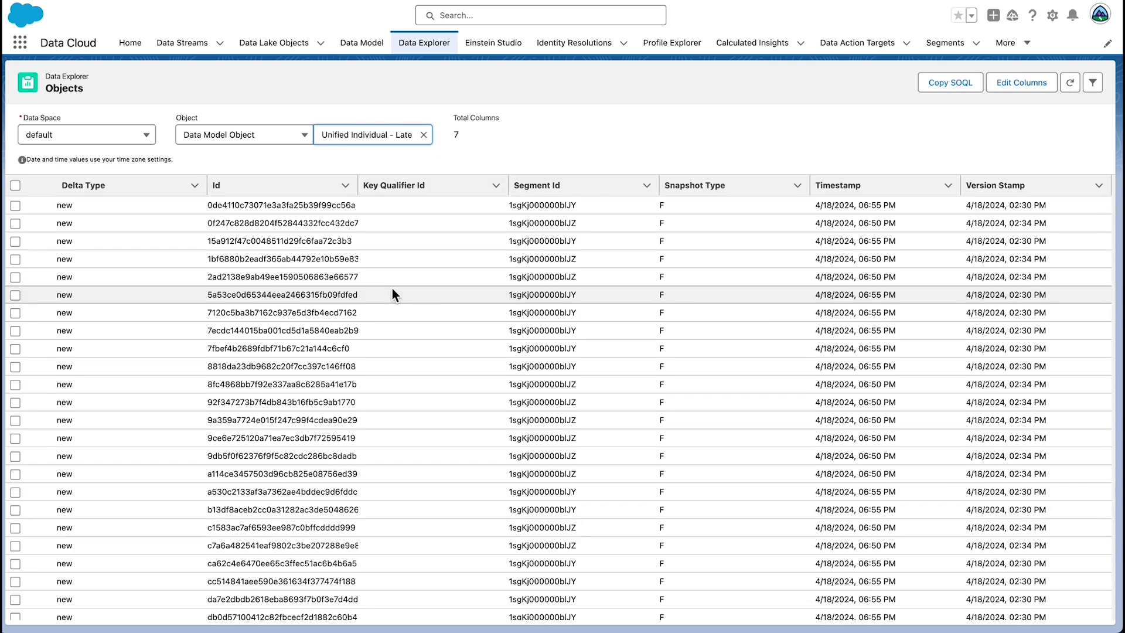
click(426, 137)
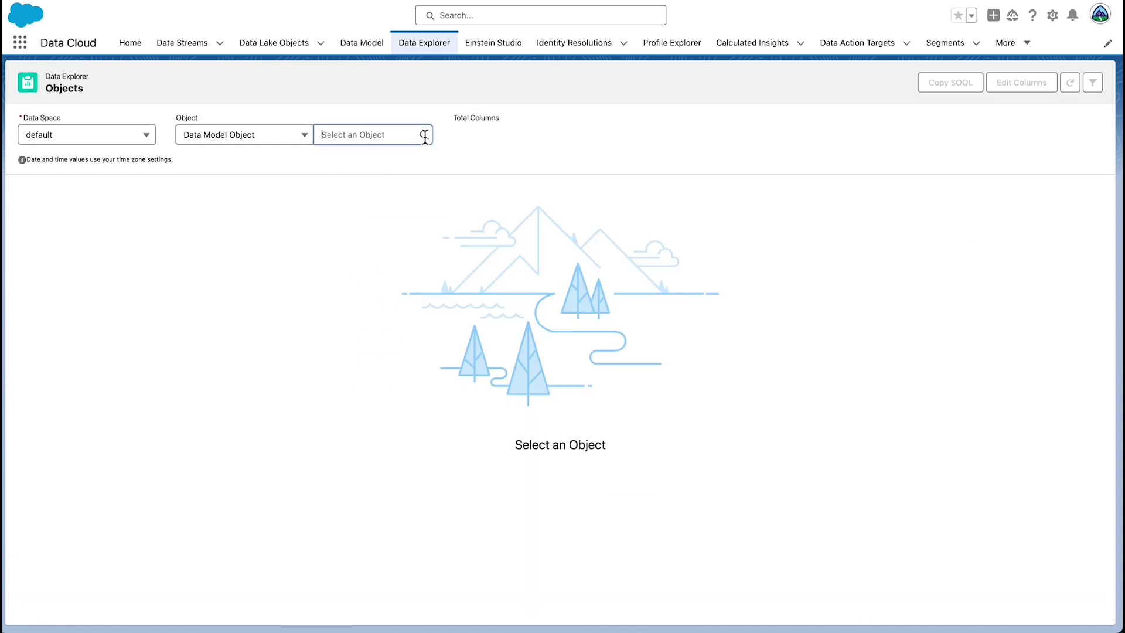
- Load the Unified Individual - History segment membership records
scroll(416, 359, down, 10)
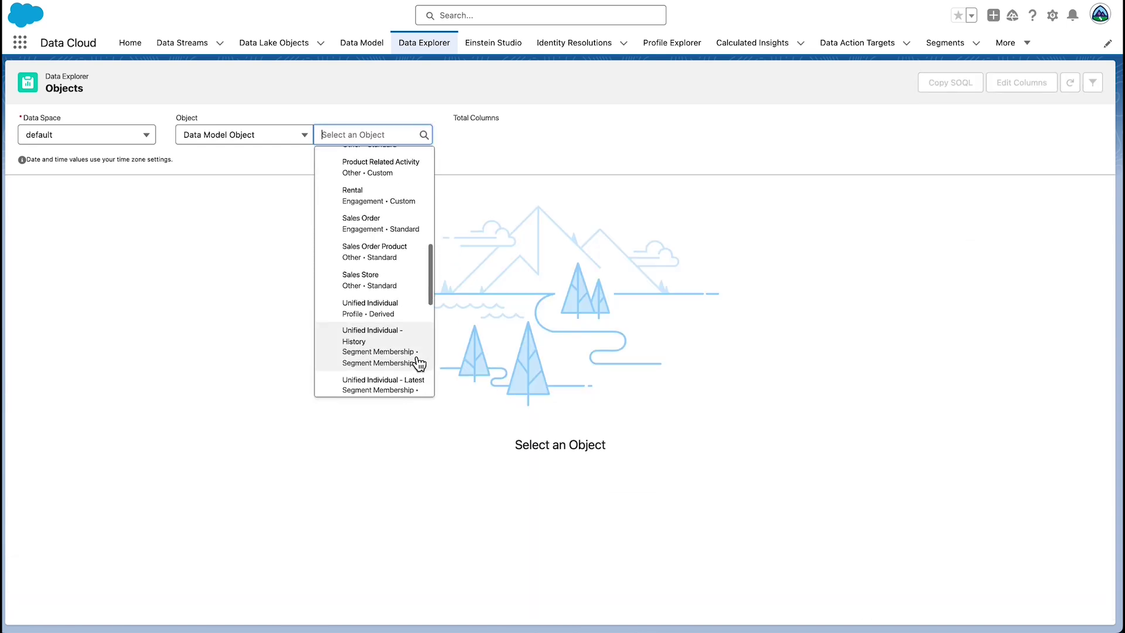
scroll(419, 363, down, 3)
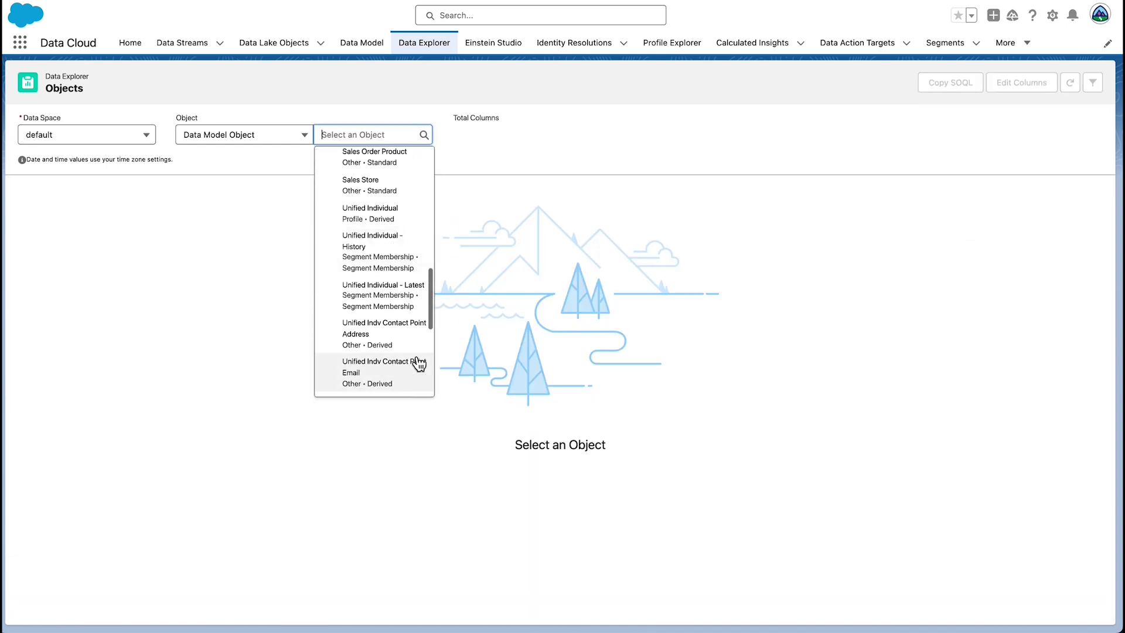
click(399, 252)
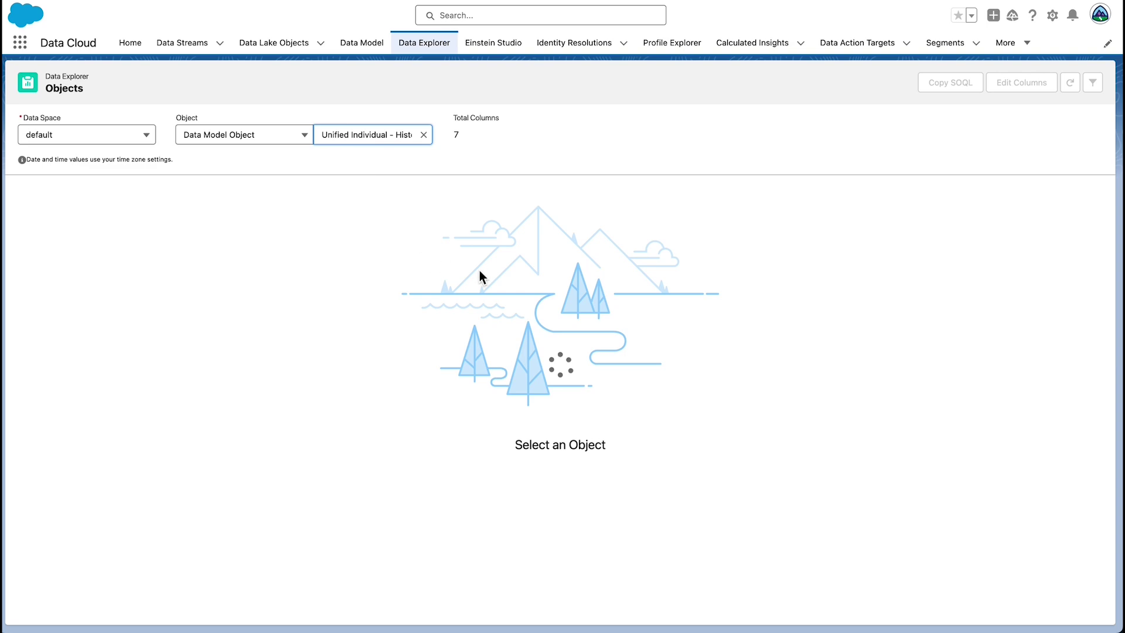